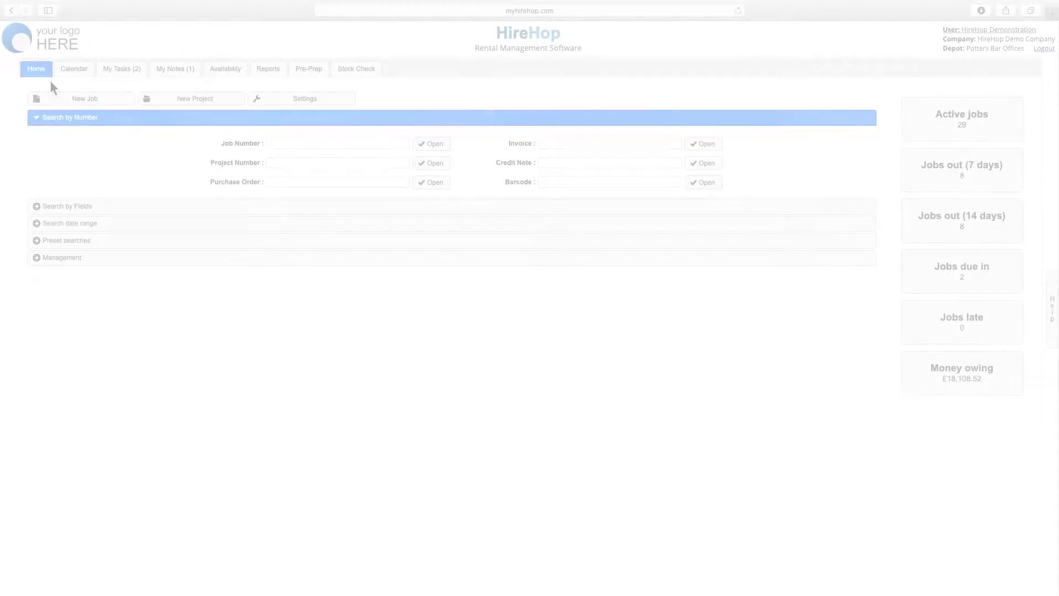
Open HireHop Settings from the Home page and go to the Import Data section
left_click(304, 102)
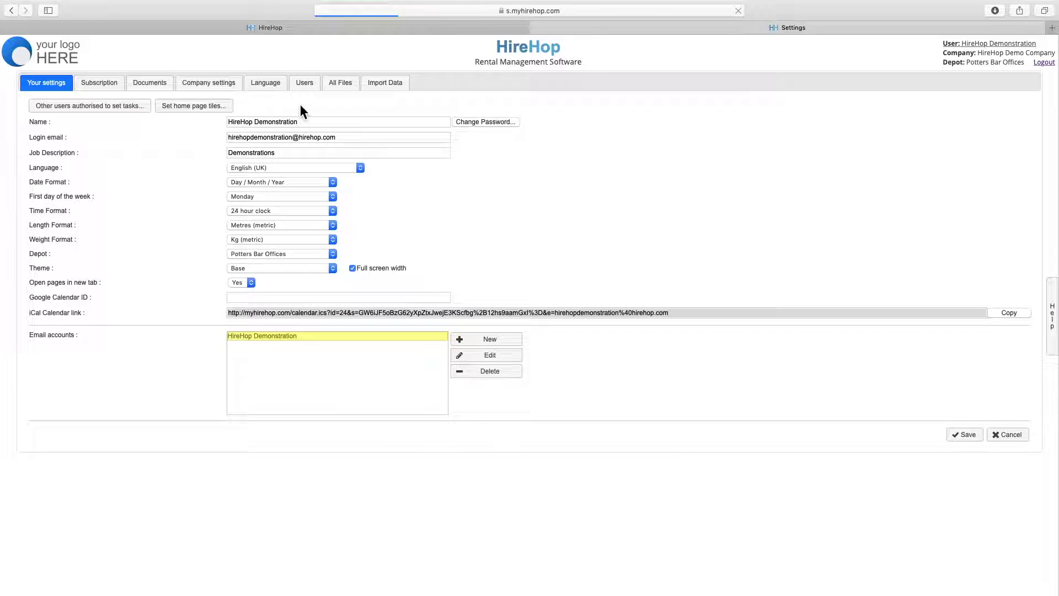
left_click(405, 89)
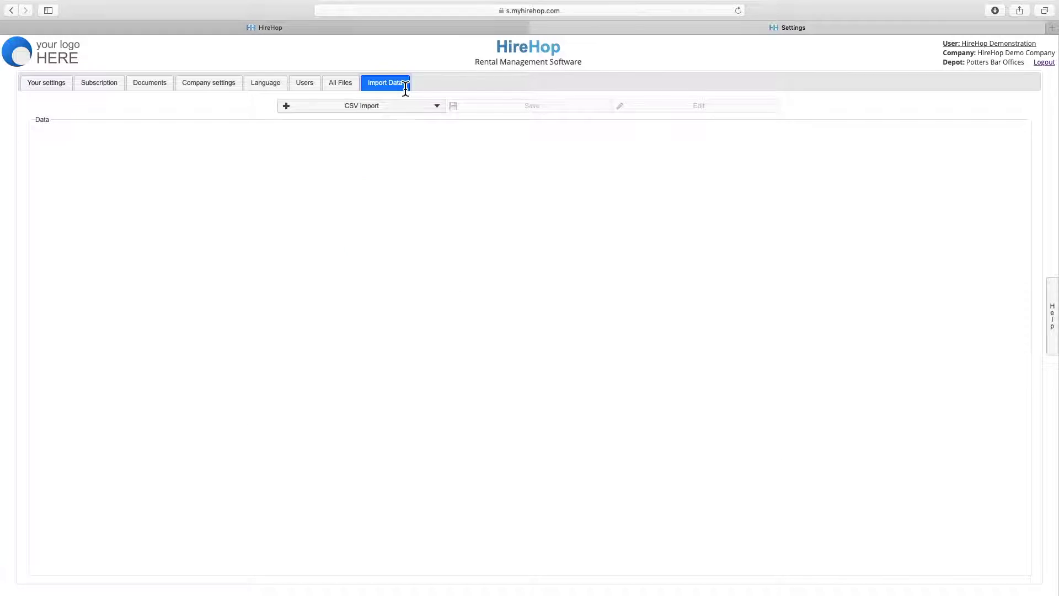
Show the list of CSV import types such as Stock, Assets and Address Book
left_click(438, 107)
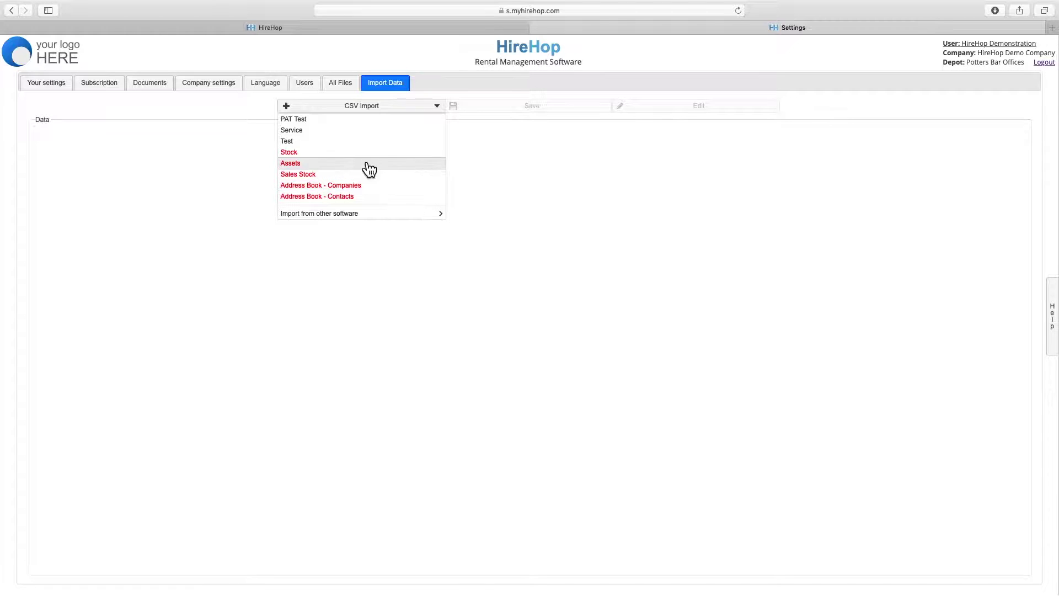
Choose PAT Test as the import type and load the CSV file into the preview table
left_click(330, 121)
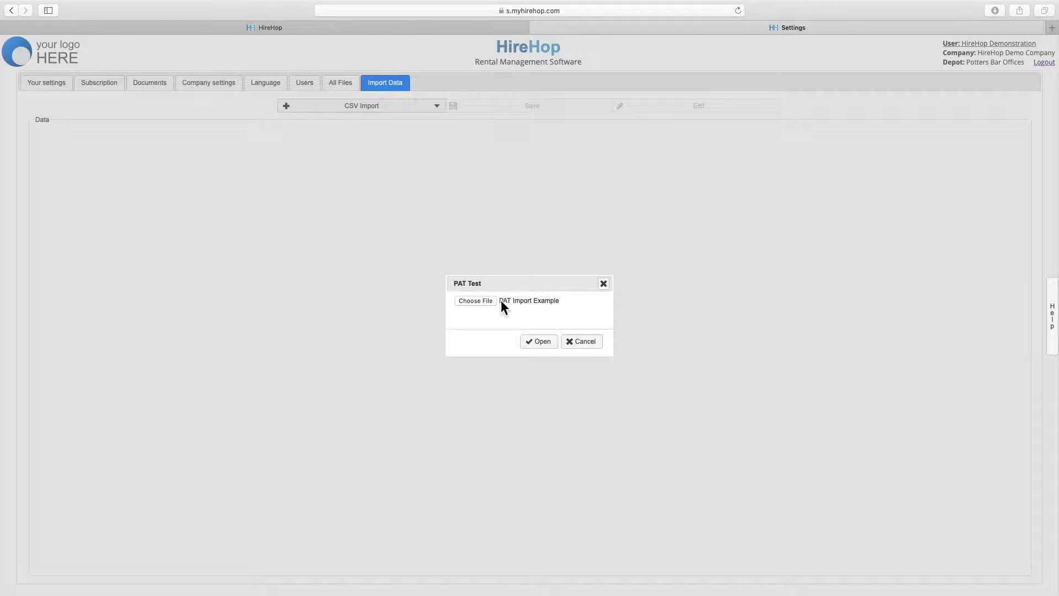
left_click(546, 341)
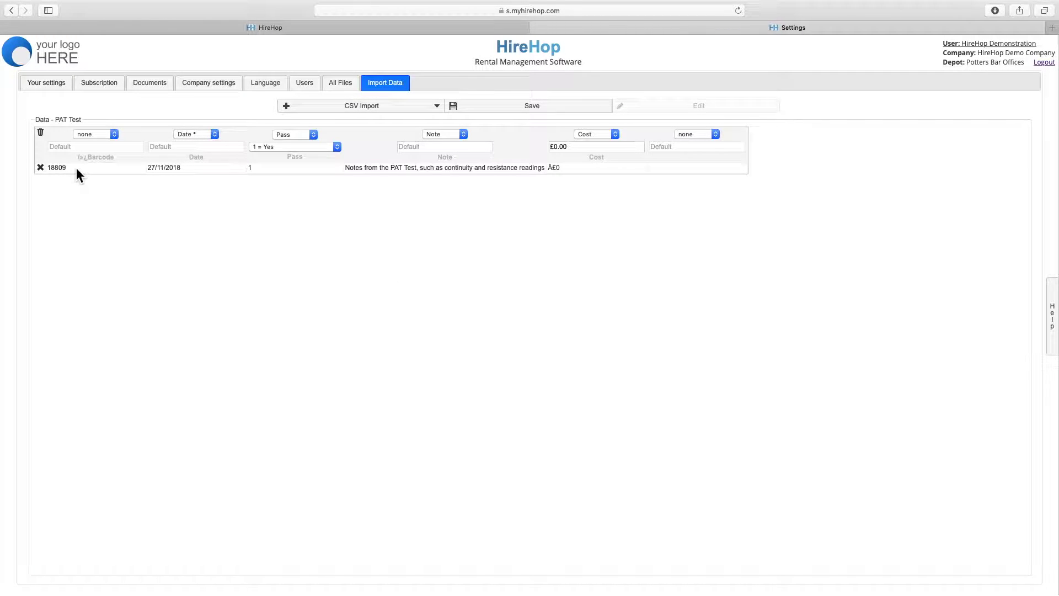
left_click(104, 133)
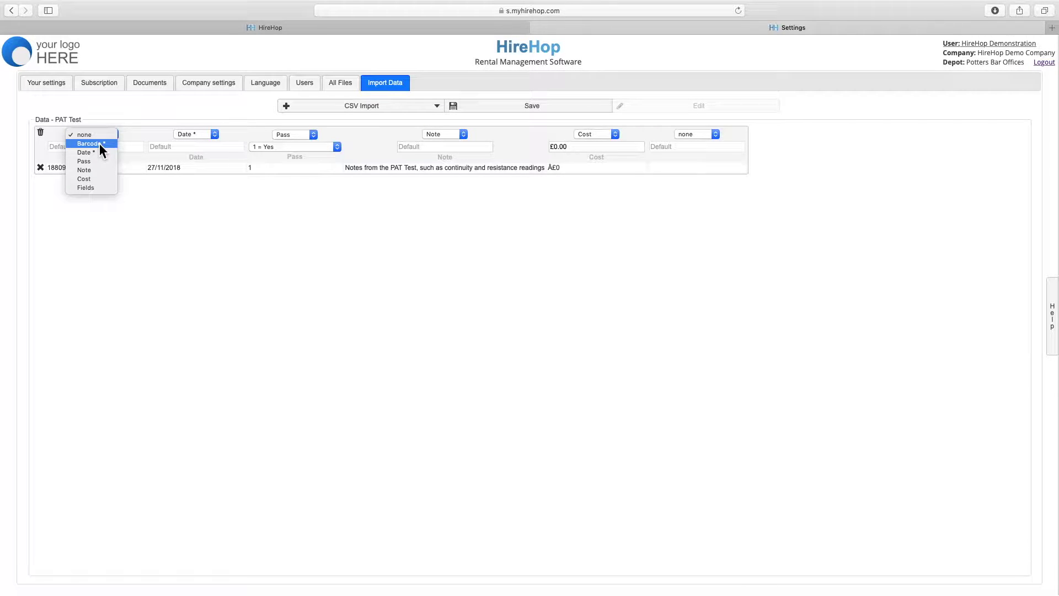
Map the first column to Barcode, set Cost to none, and save the record
left_click(99, 144)
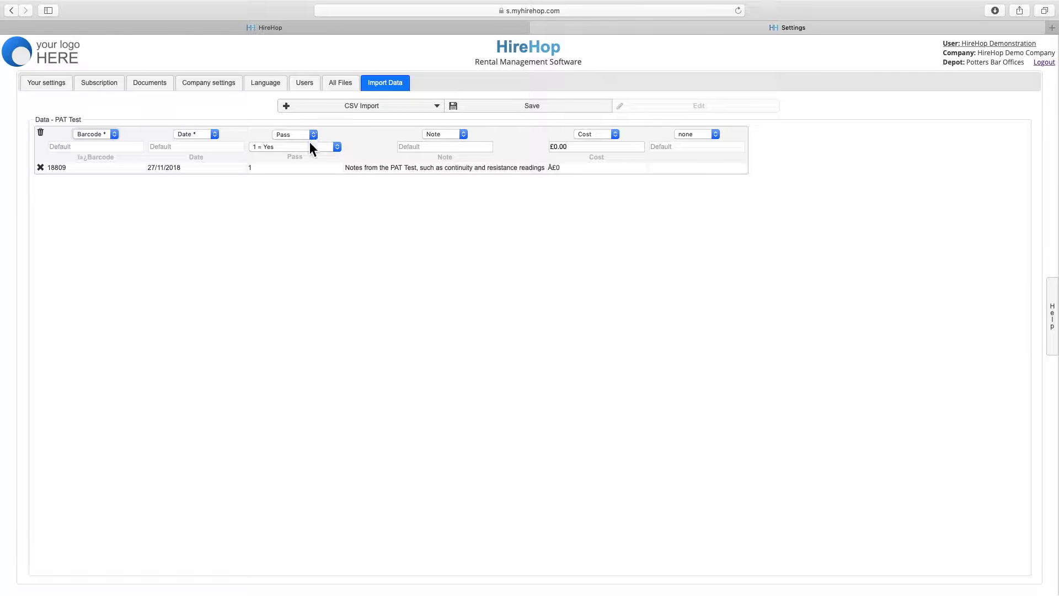
left_click(448, 134)
left_click(601, 135)
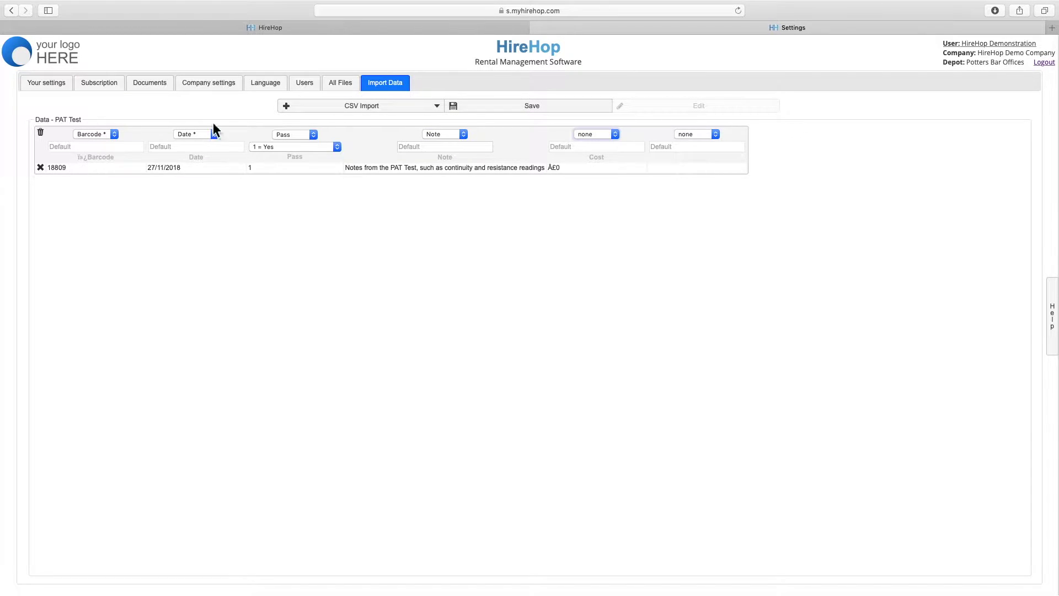
left_click(551, 107)
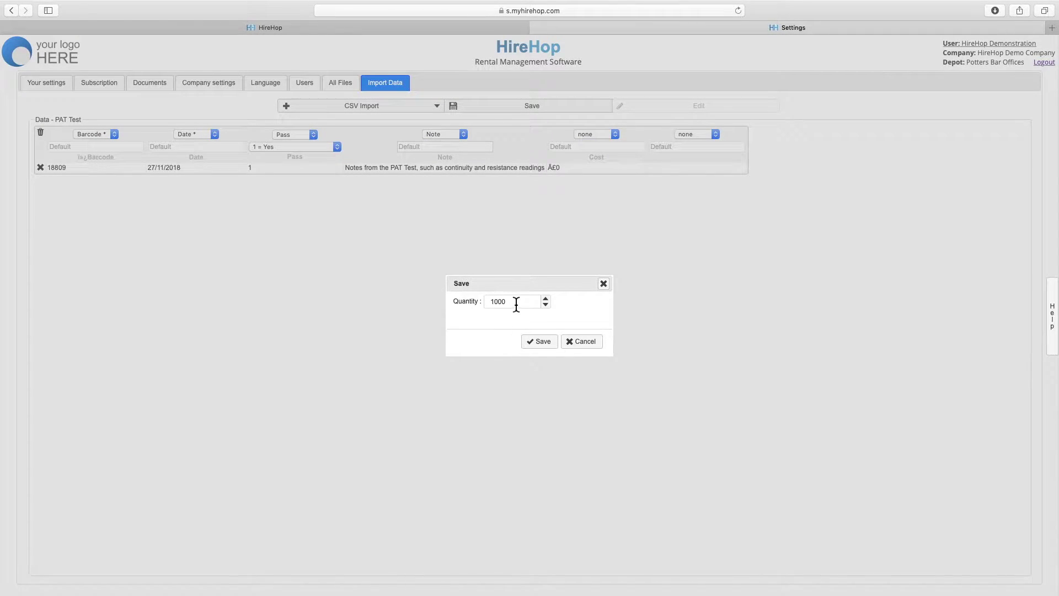
left_click(542, 350)
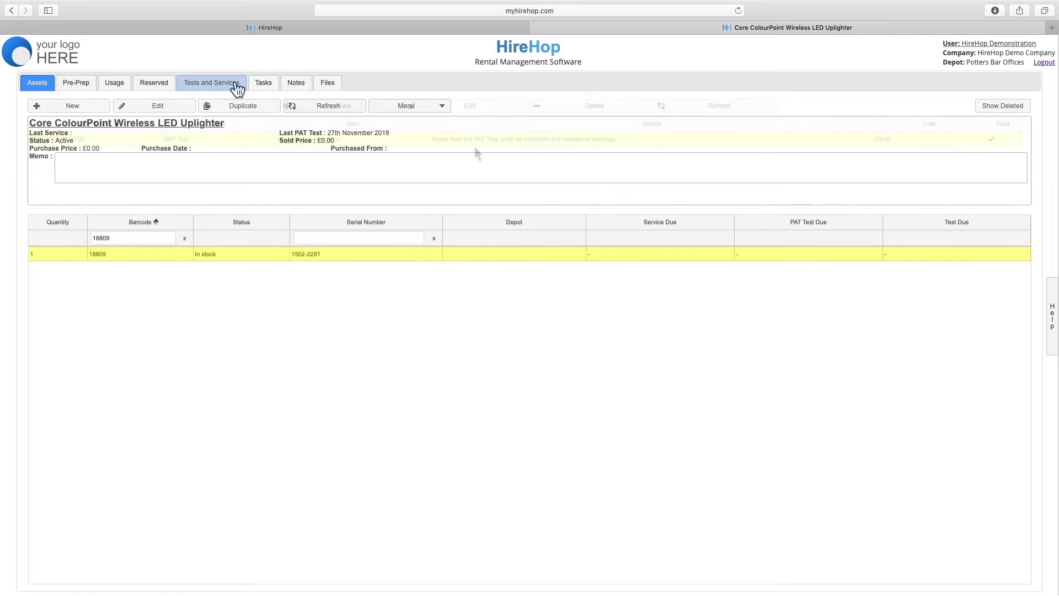
Open asset 18809's imported PAT test record from Tests and Services
double_click(474, 147)
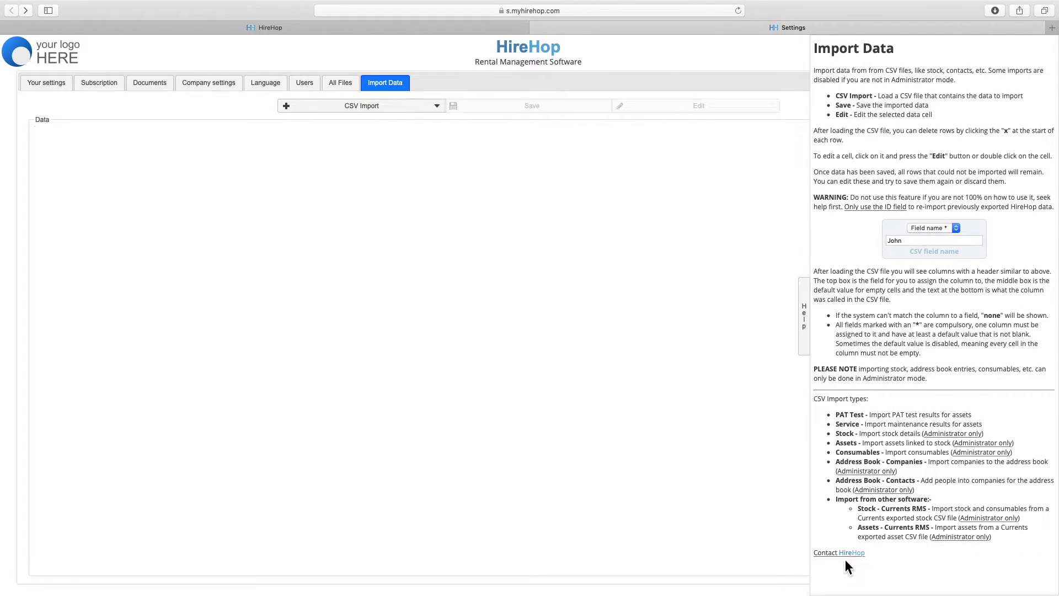
Switch the help panel to the Contact HireHop form and start a message
left_click(852, 553)
left_click(893, 118)
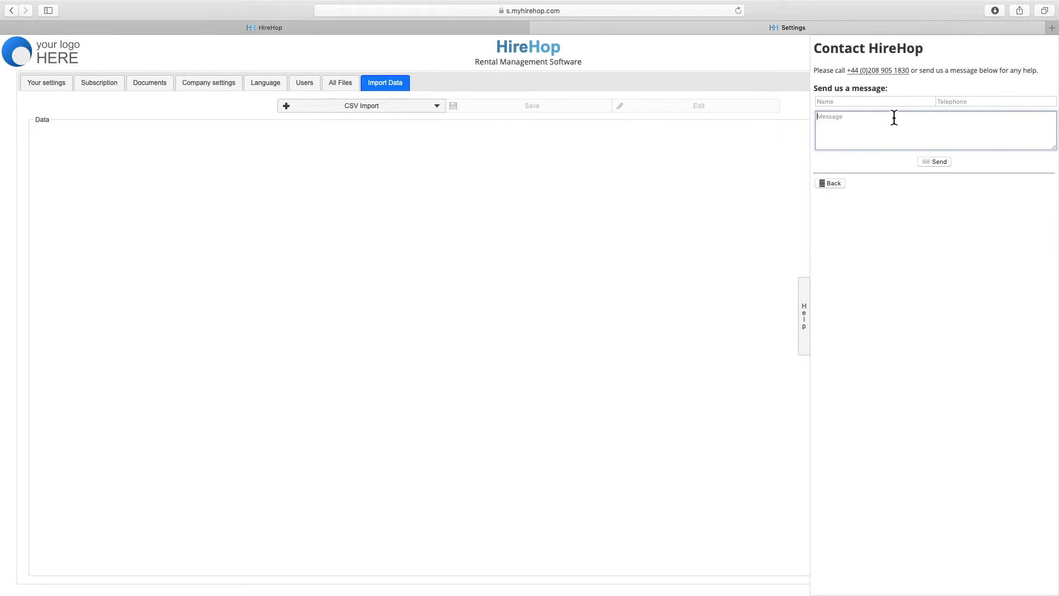